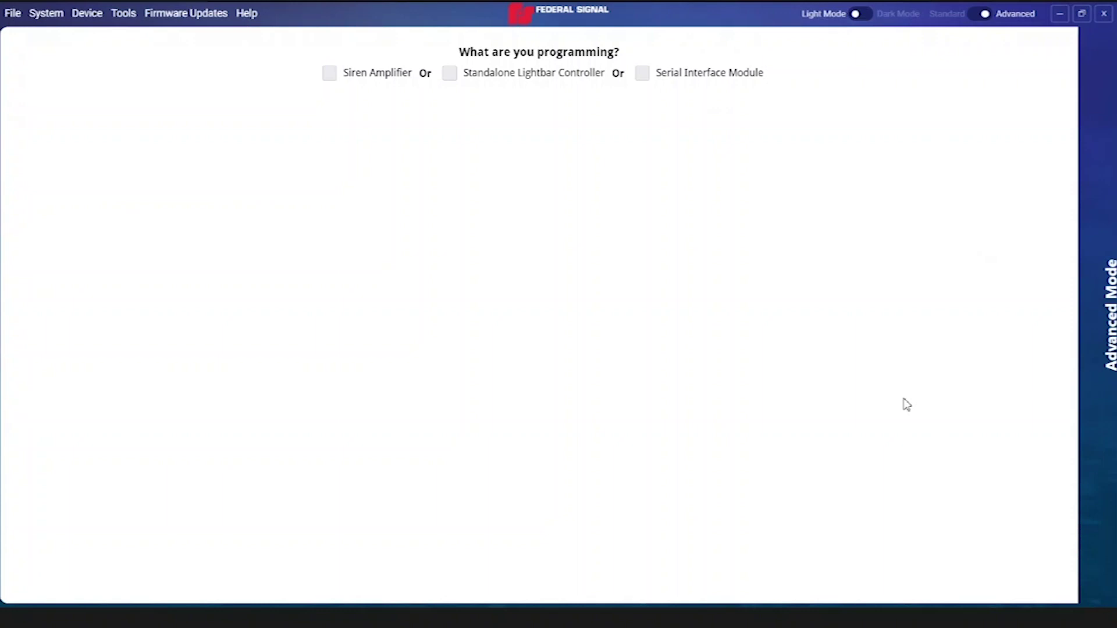
Step: Tick Siren Amplifier under 'What are you programming?', toggling it off and back on
{"action": "left_click", "coordinate": [393, 80]}
{"action": "left_click", "coordinate": [398, 86]}
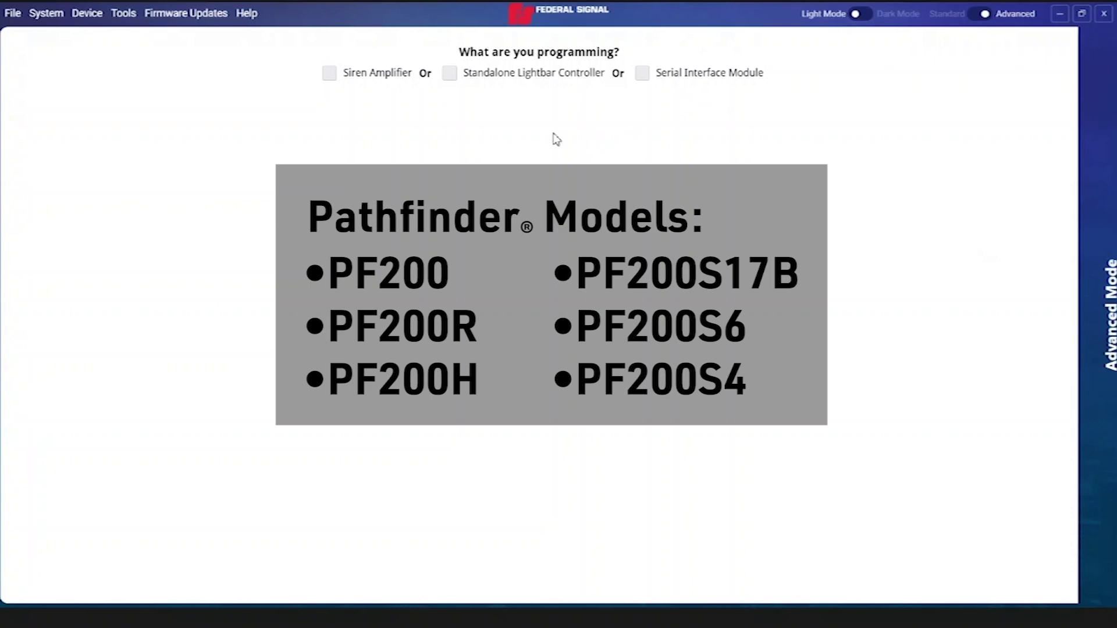
{"action": "left_click", "coordinate": [398, 84]}
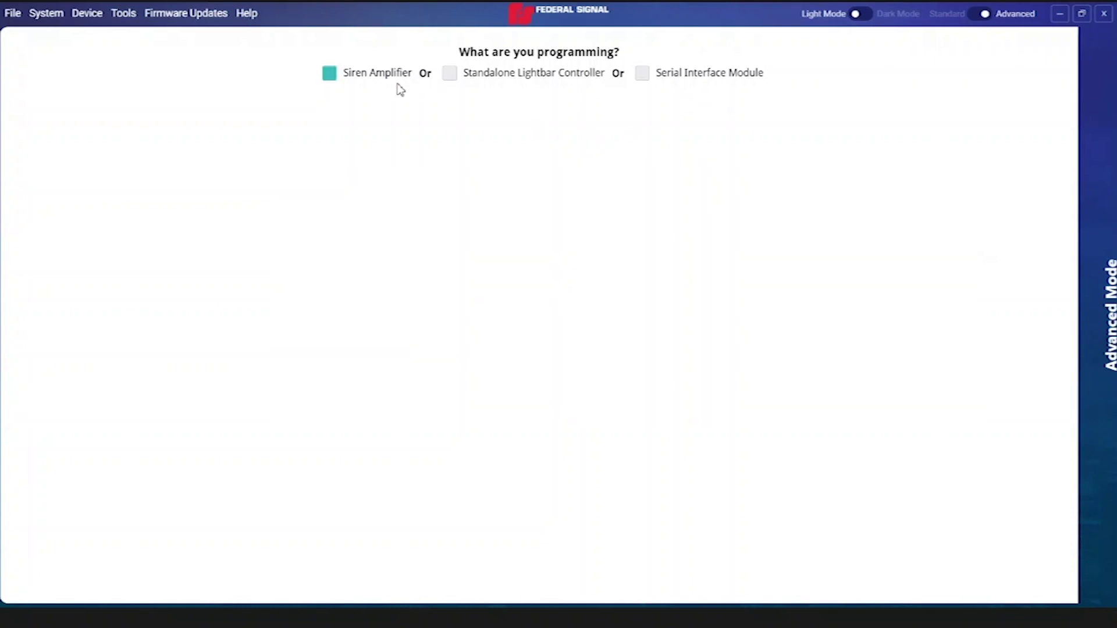
Step: Untick Siren Amplifier so no device type is selected
{"action": "left_click", "coordinate": [399, 87]}
Step: Select Siren Amplifier, set Speaker 2 to a normal speaker, and enable speaker diagnostics
{"action": "left_click", "coordinate": [343, 72]}
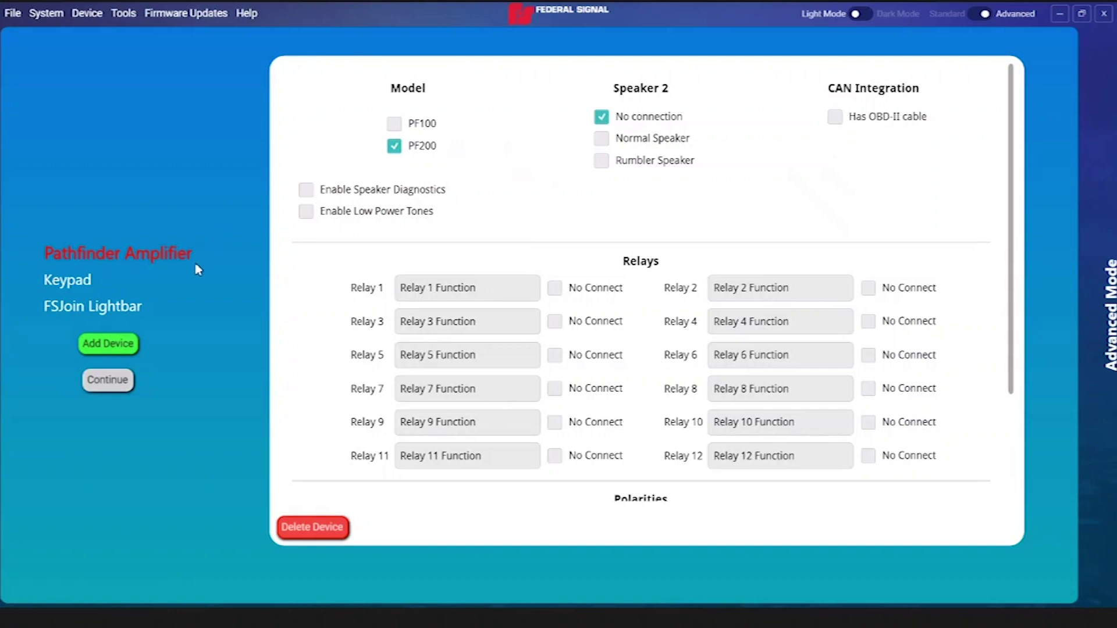
{"action": "left_click", "coordinate": [601, 140]}
{"action": "left_click", "coordinate": [690, 138]}
{"action": "left_click", "coordinate": [455, 190]}
{"action": "left_click", "coordinate": [431, 215]}
{"action": "left_click", "coordinate": [308, 213]}
Step: Toggle Relay 1 No Connect on and back off, leaving Relay 1 connected
{"action": "left_click", "coordinate": [555, 289]}
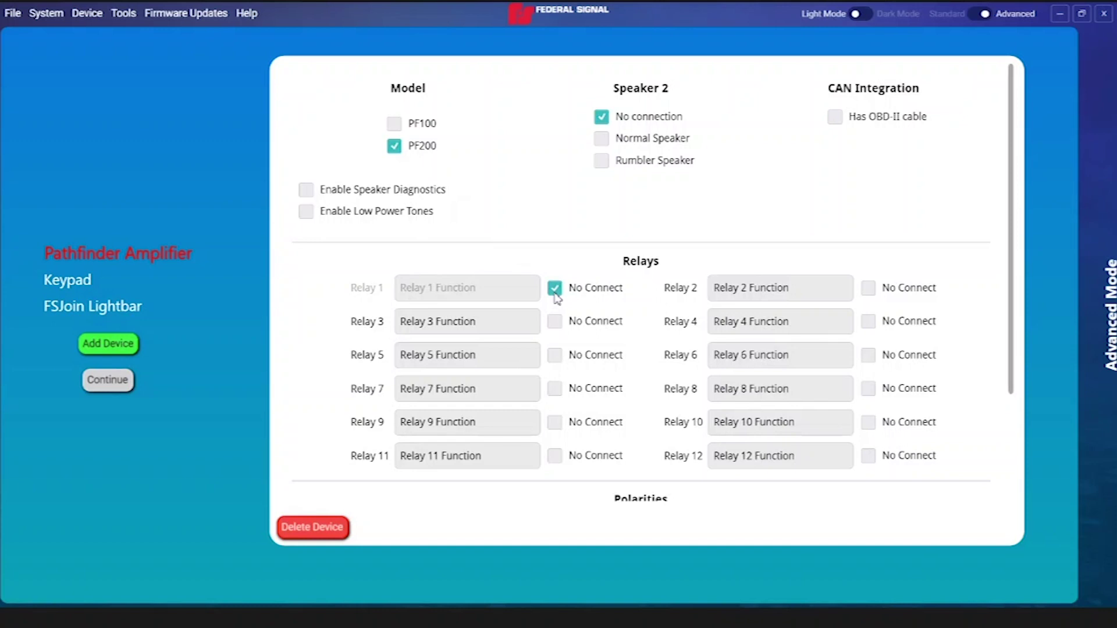
{"action": "left_click", "coordinate": [554, 288]}
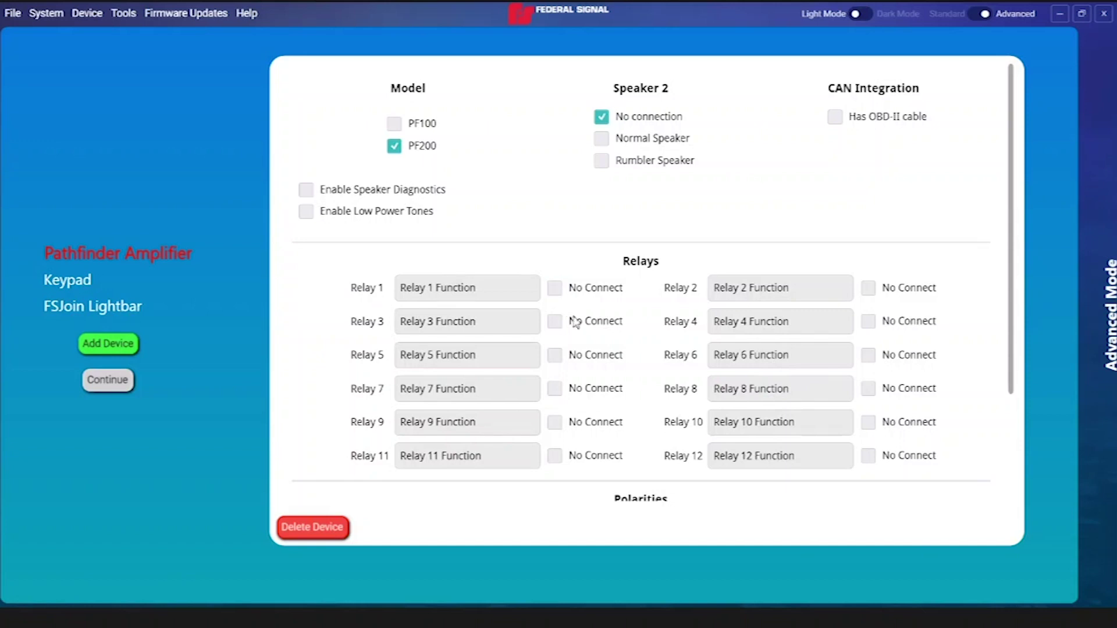
{"action": "scroll", "coordinate": [578, 332], "scroll_direction": "down", "scroll_amount": 3}
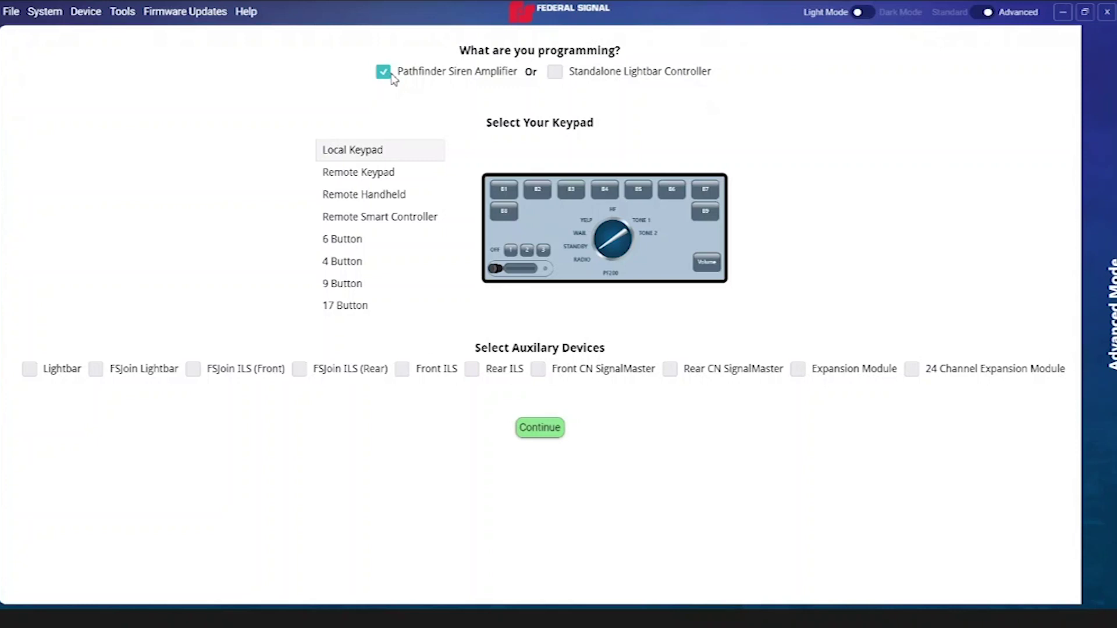
Step: Choose the 17 Button keypad and add an auxiliary lighting device to the system
{"action": "left_click", "coordinate": [357, 308]}
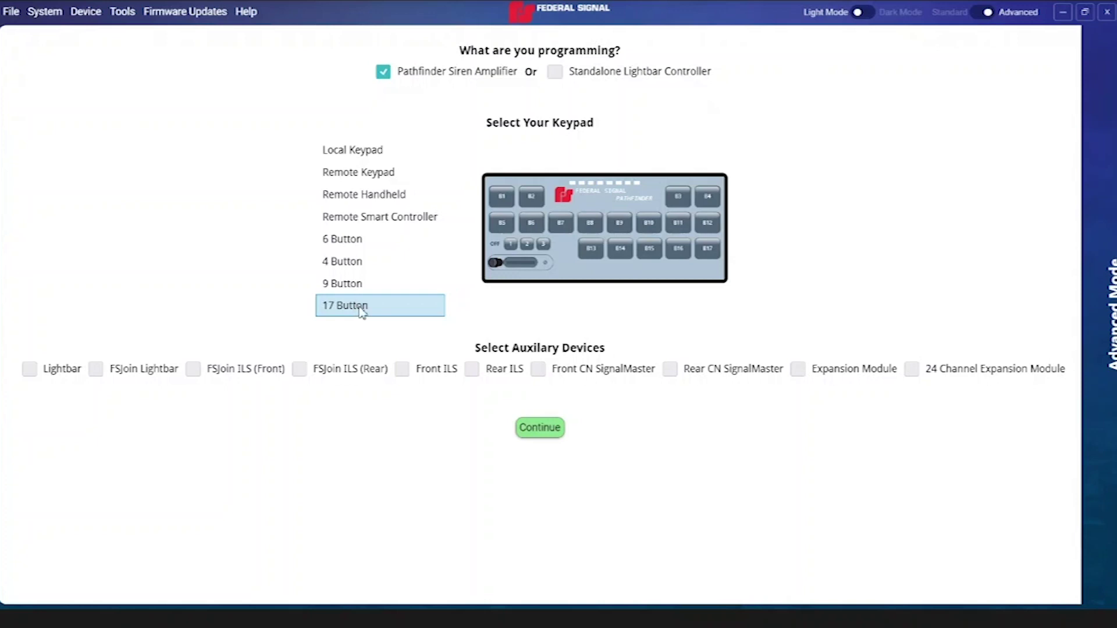
{"action": "left_click", "coordinate": [471, 368]}
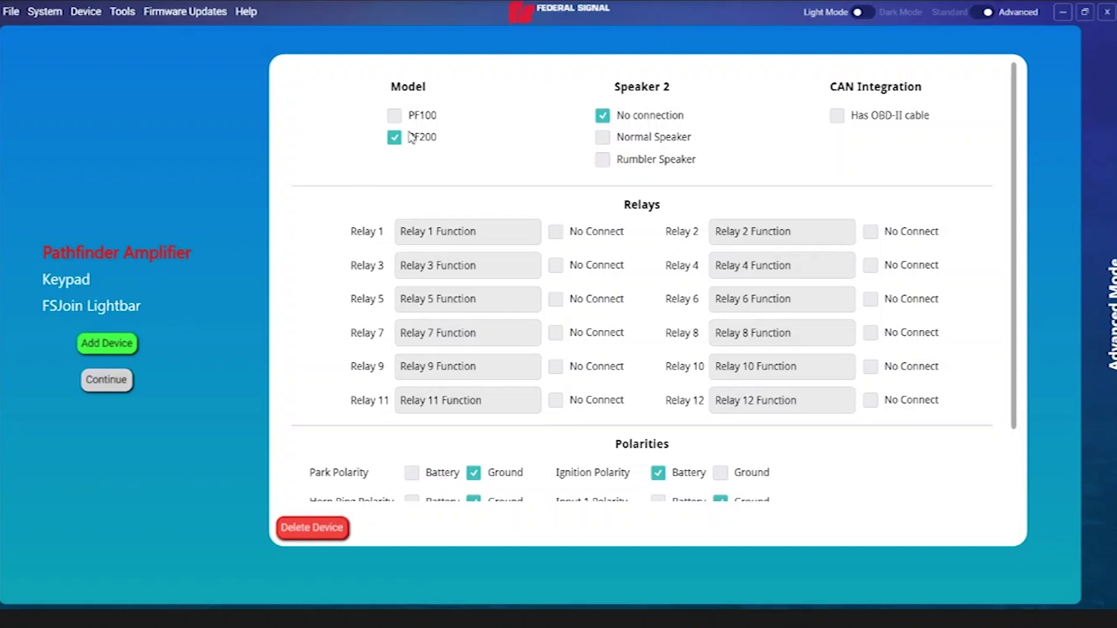
Step: Connect a normal speaker as Speaker 2 on the Pathfinder Amplifier page
{"action": "left_click", "coordinate": [627, 128]}
{"action": "scroll", "coordinate": [650, 401], "scroll_direction": "down", "scroll_amount": 3}
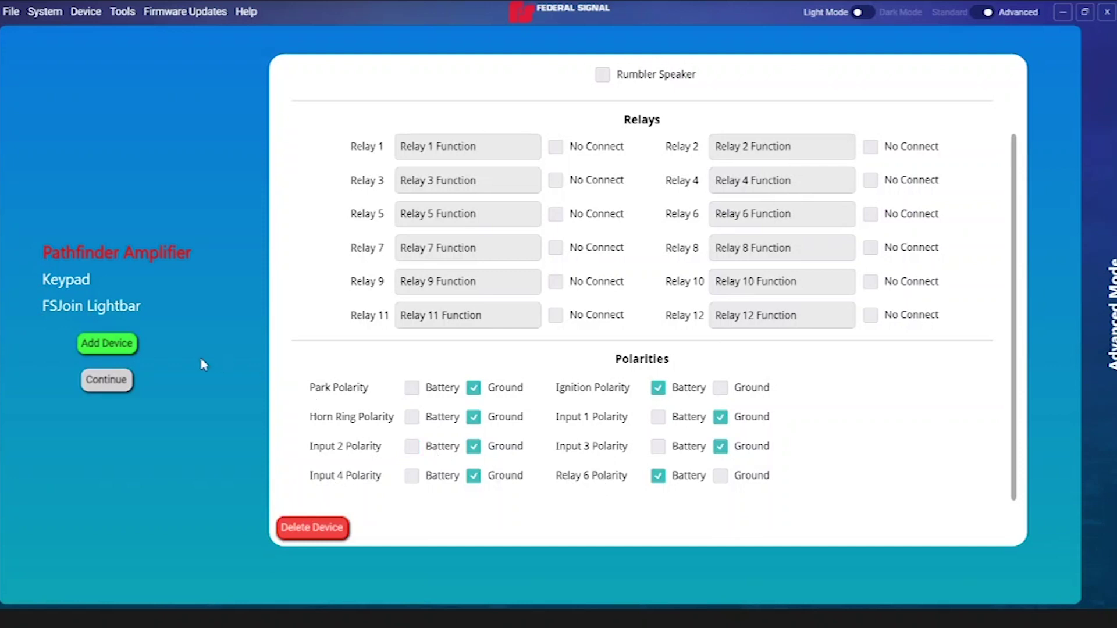
{"action": "left_click", "coordinate": [87, 285]}
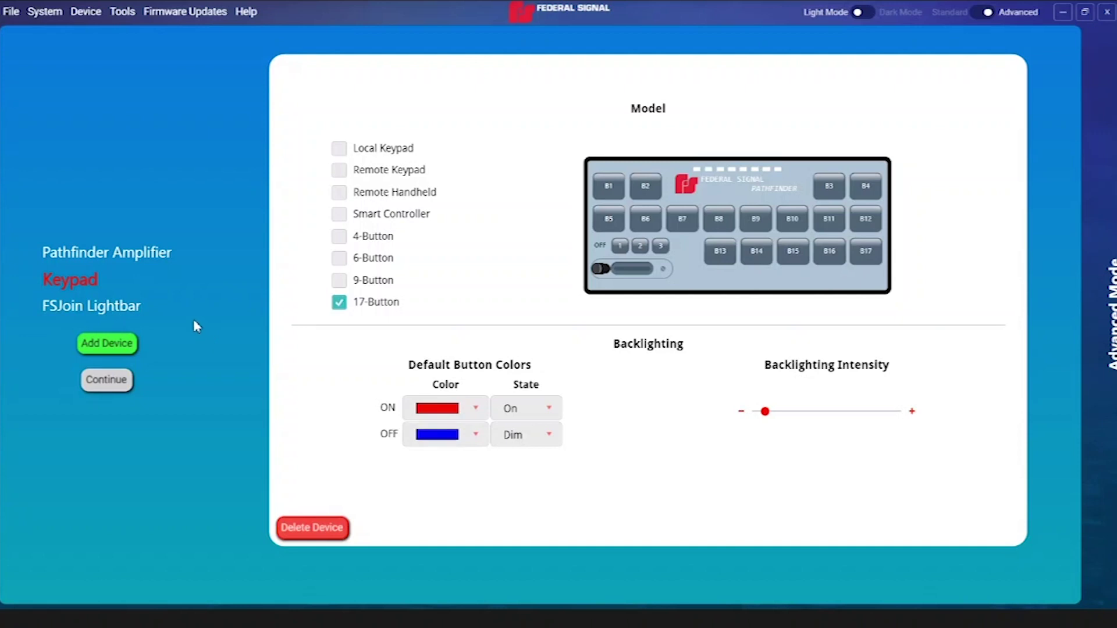
Step: Open the FSJoin Lightbar settings from the left device list
{"action": "left_click", "coordinate": [138, 306]}
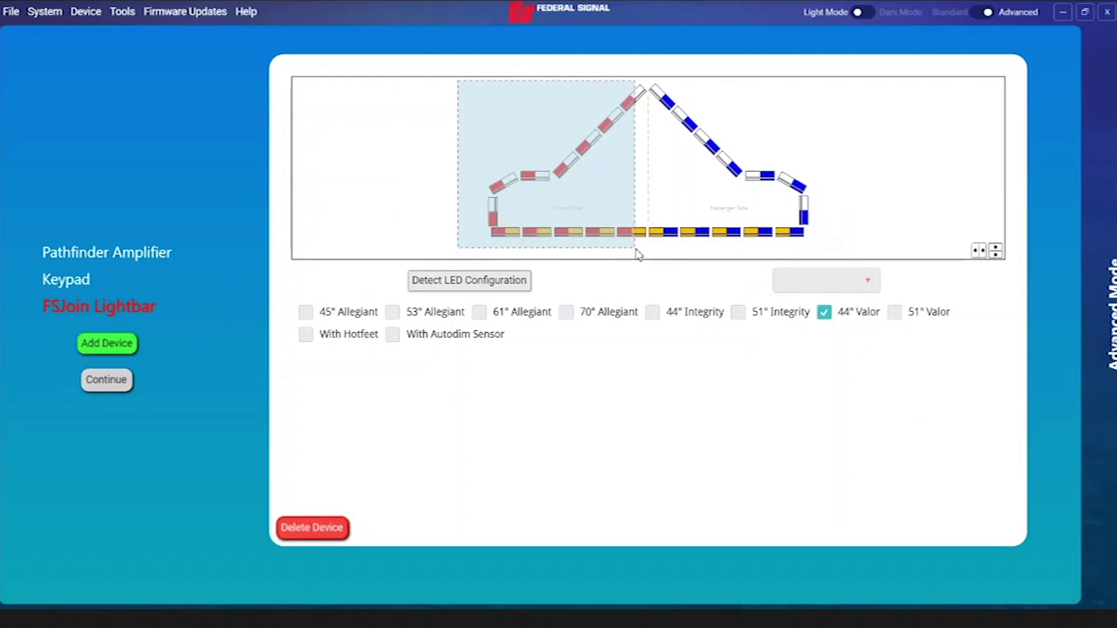
Step: Box-select the driver-side lightbar modules and apply the Red, White colour combination
{"action": "left_click_drag", "start_coordinate": [465, 138], "coordinate": [642, 254]}
{"action": "left_click", "coordinate": [870, 282]}
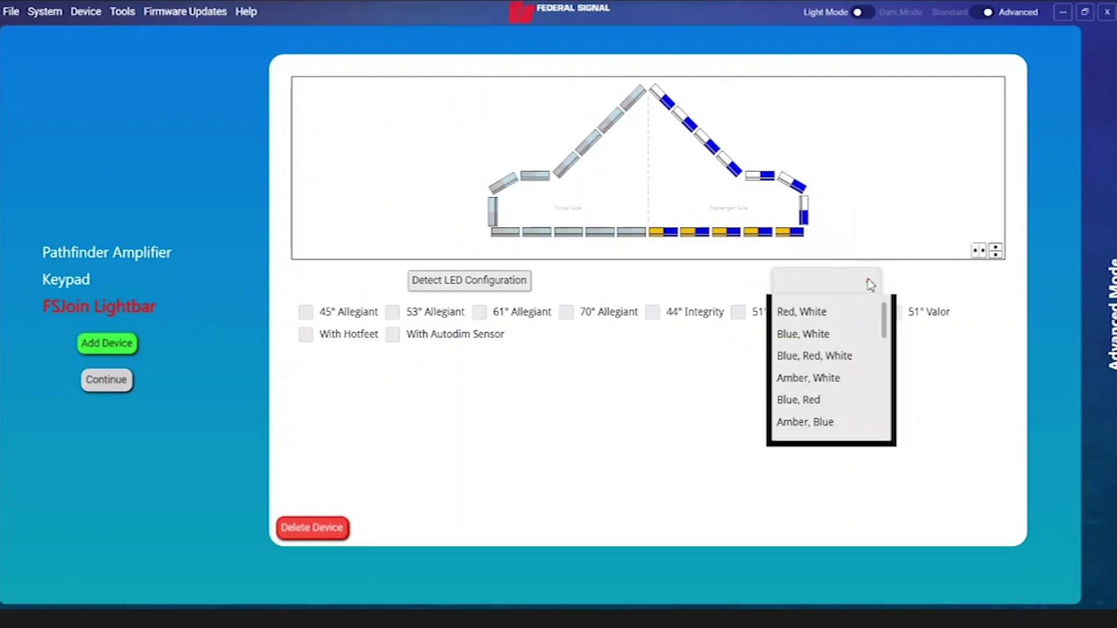
{"action": "left_click", "coordinate": [832, 312]}
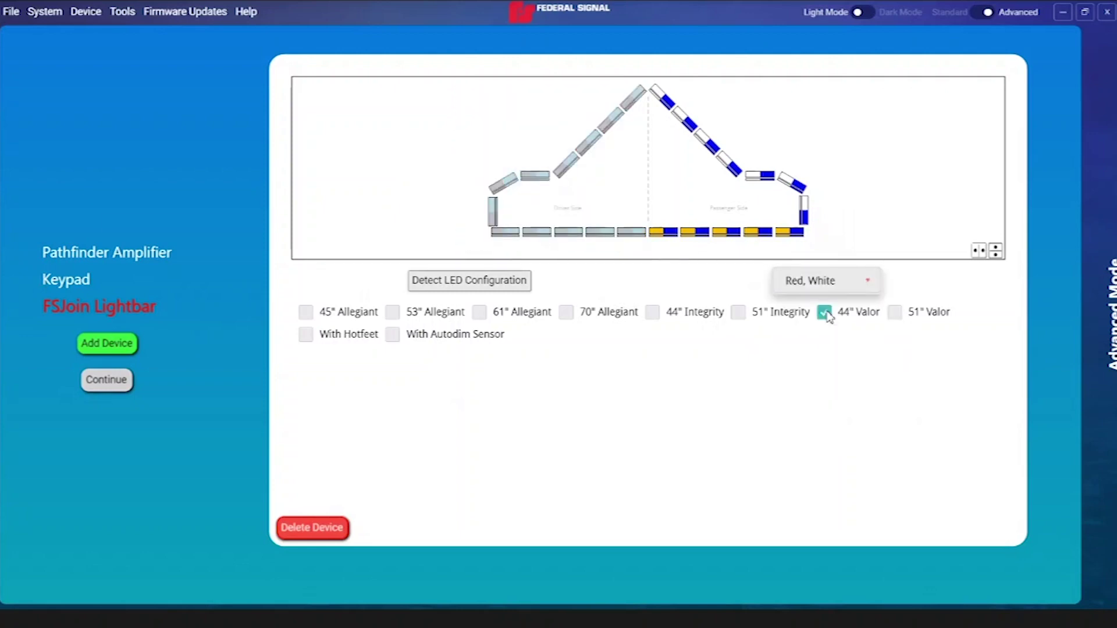
{"action": "left_click", "coordinate": [840, 228]}
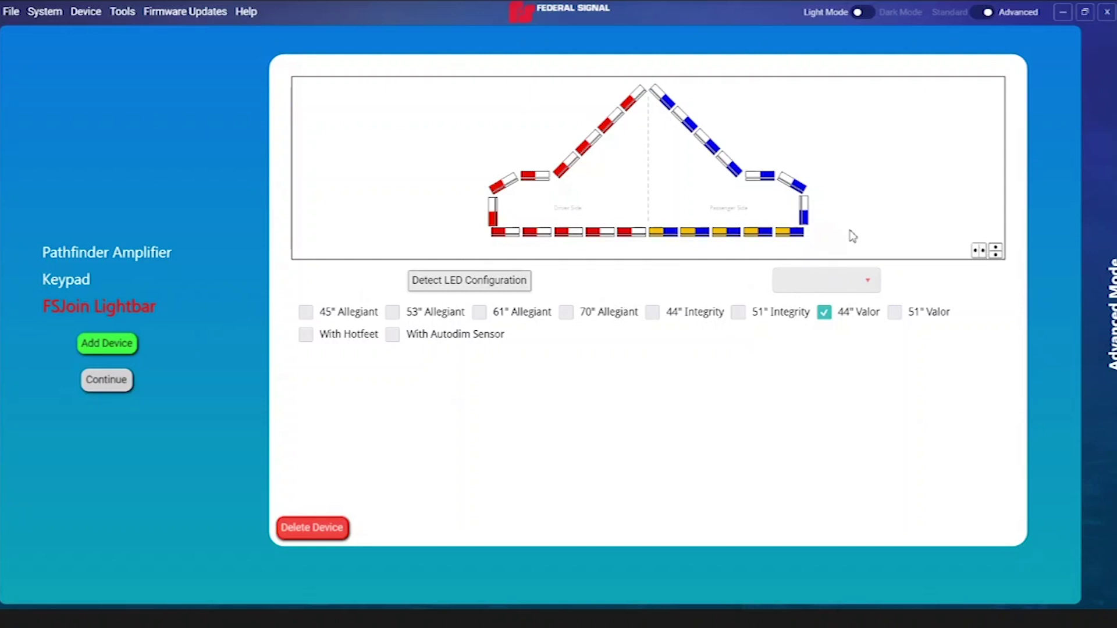
Step: Select a lower-row module with its mirrored and upper-diagonal counterparts and make them Blue, Red
{"action": "left_click", "coordinate": [758, 233]}
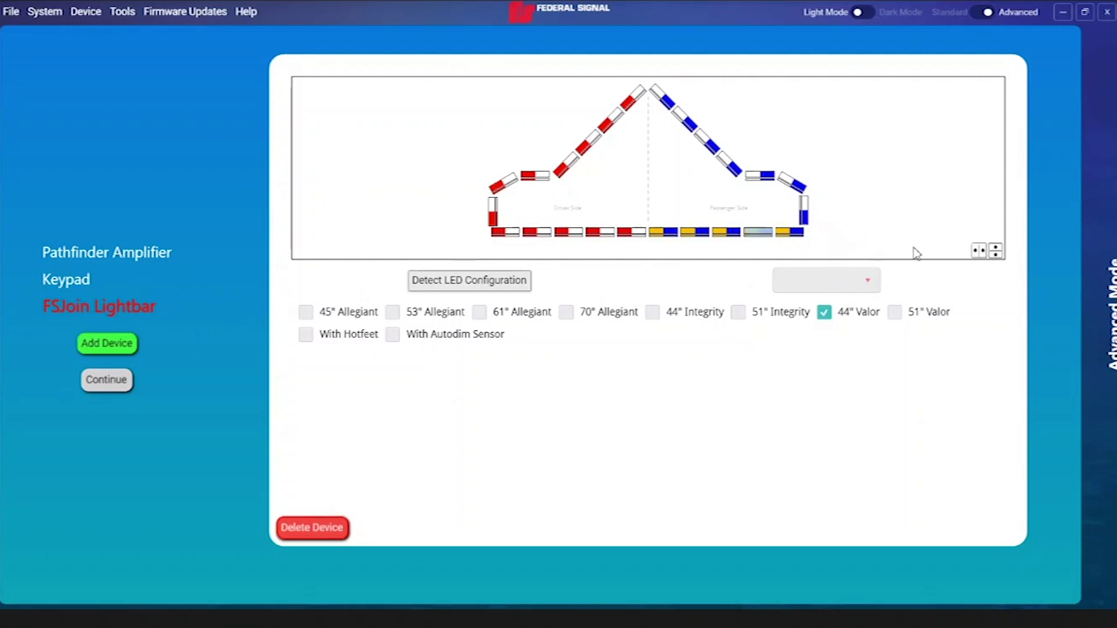
{"action": "left_click", "coordinate": [980, 252]}
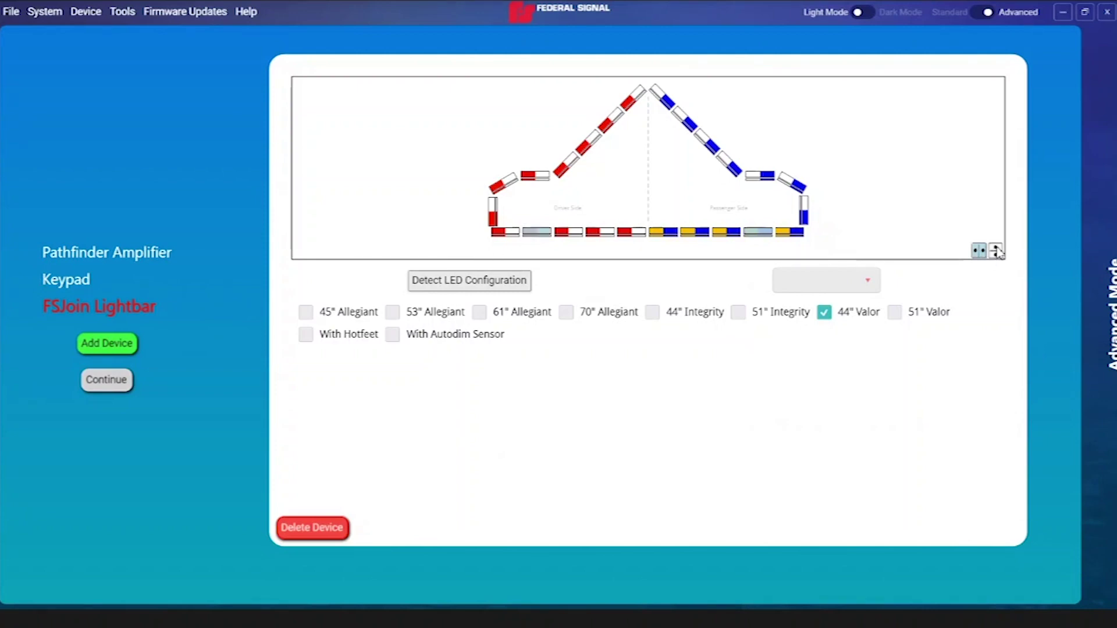
{"action": "left_click", "coordinate": [995, 251]}
{"action": "left_click", "coordinate": [867, 281]}
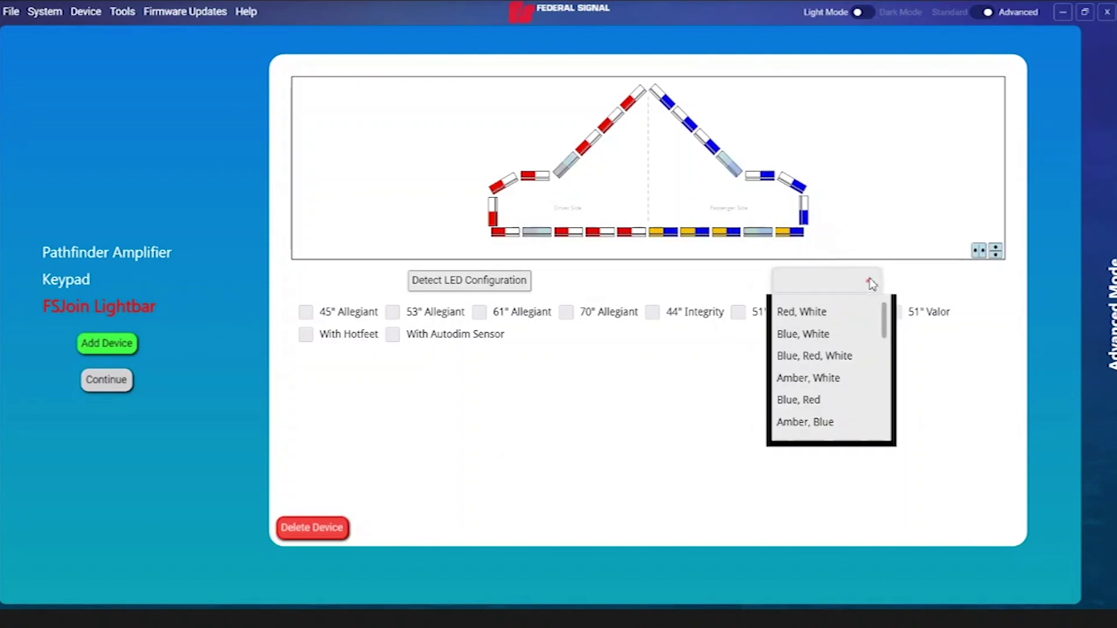
{"action": "left_click", "coordinate": [820, 400]}
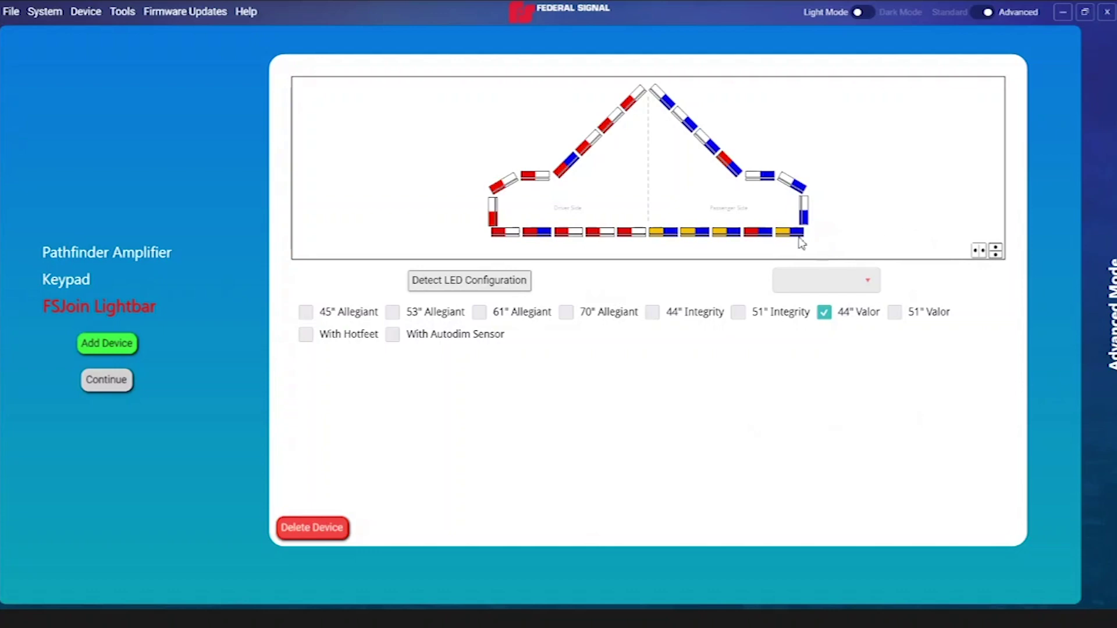
Step: Recolour one lower passenger-side module to Amber, Blue, then continue to button configuration
{"action": "left_click", "coordinate": [760, 235]}
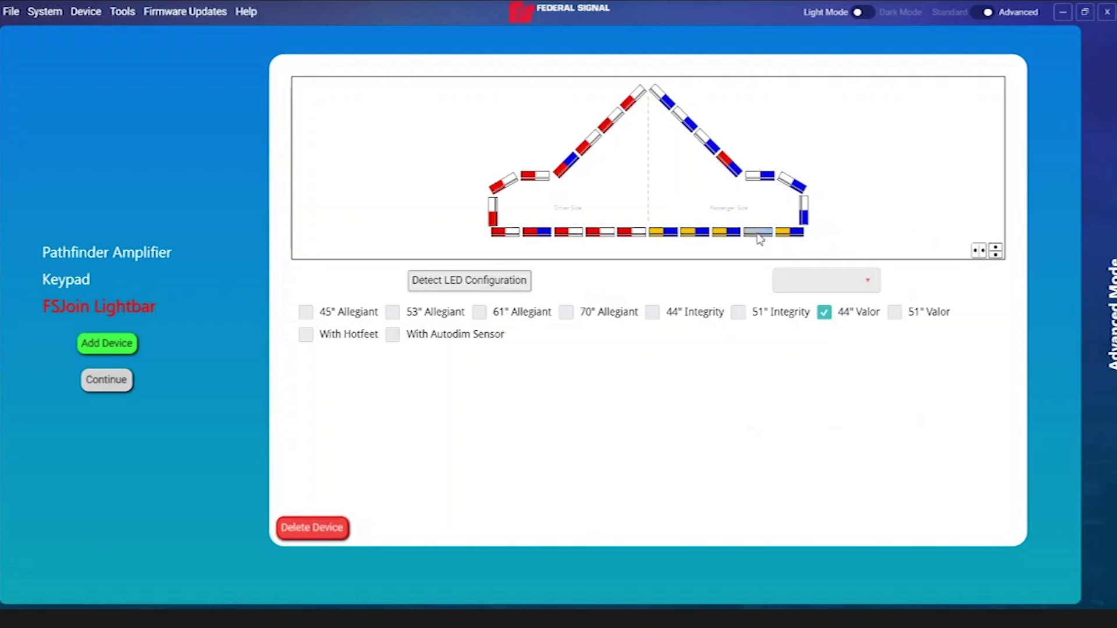
{"action": "left_click", "coordinate": [869, 282]}
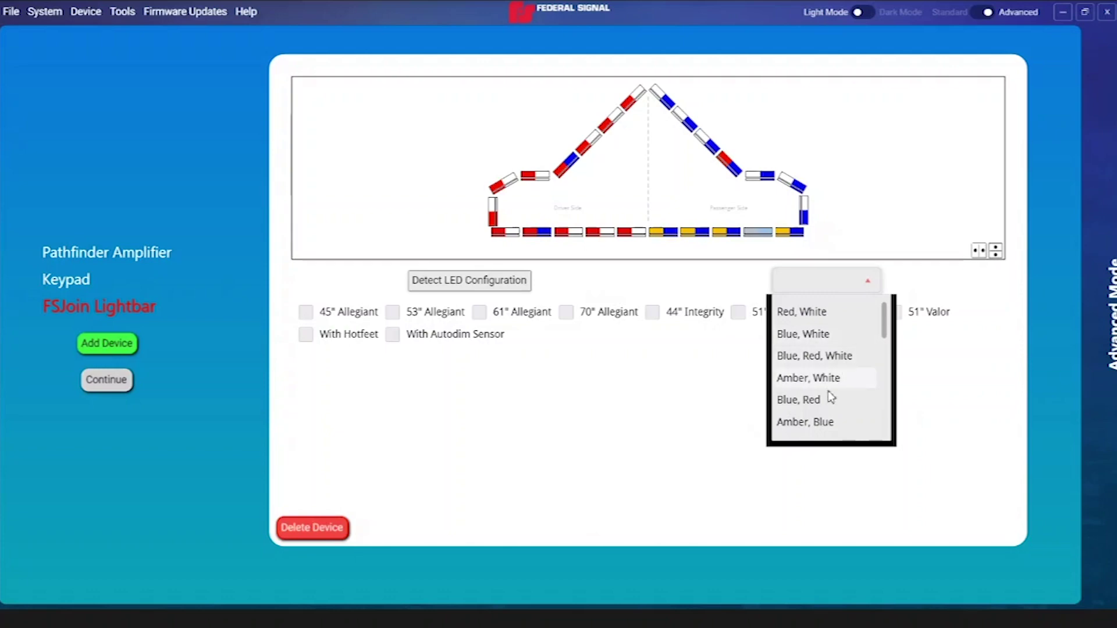
{"action": "left_click", "coordinate": [823, 422]}
{"action": "left_click", "coordinate": [879, 238]}
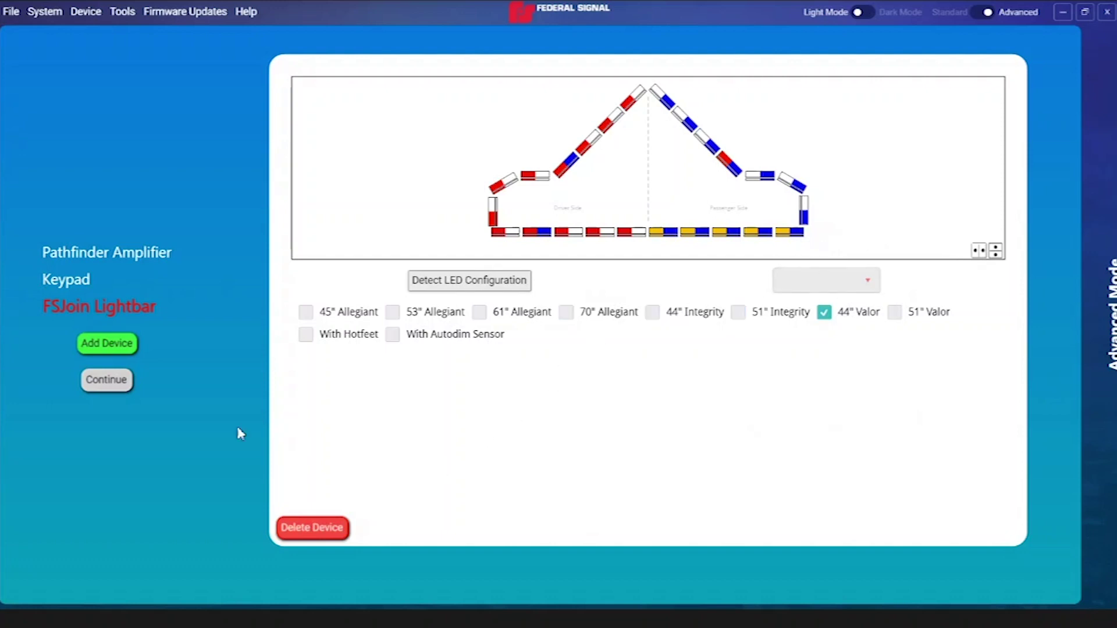
{"action": "left_click", "coordinate": [110, 389]}
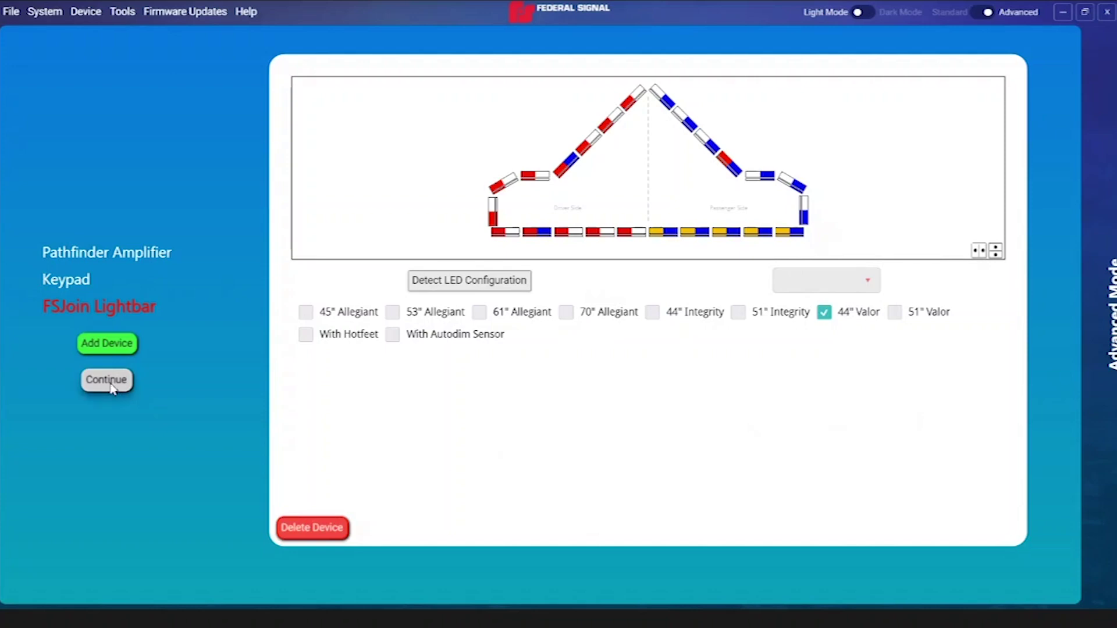